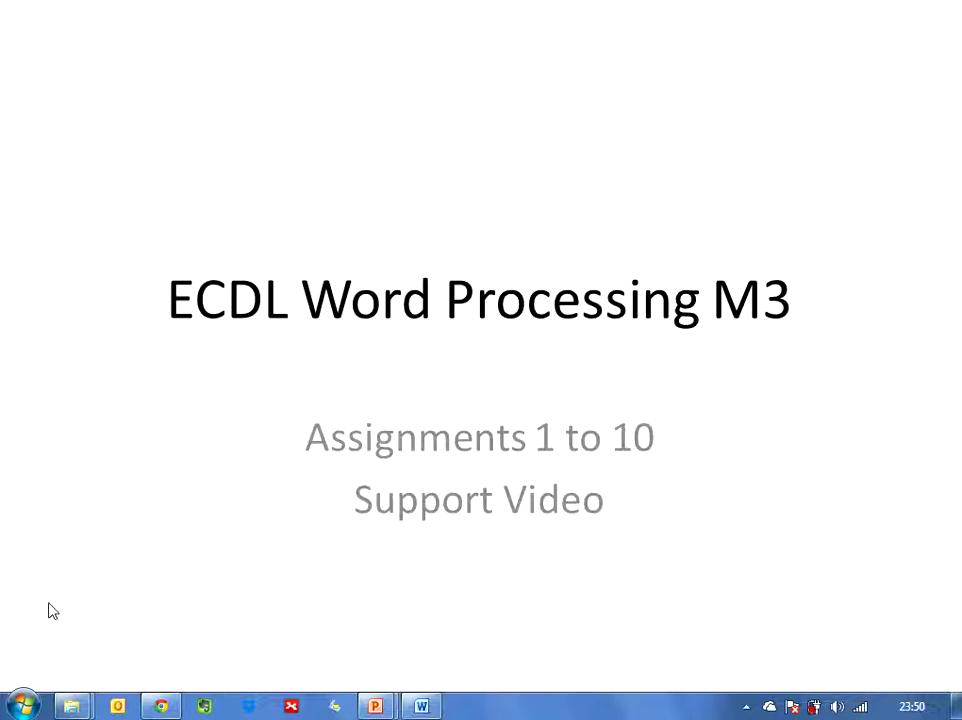
- Launch Microsoft Word 2010 from the Microsoft Office folder under All Programs
left_click(24, 706)
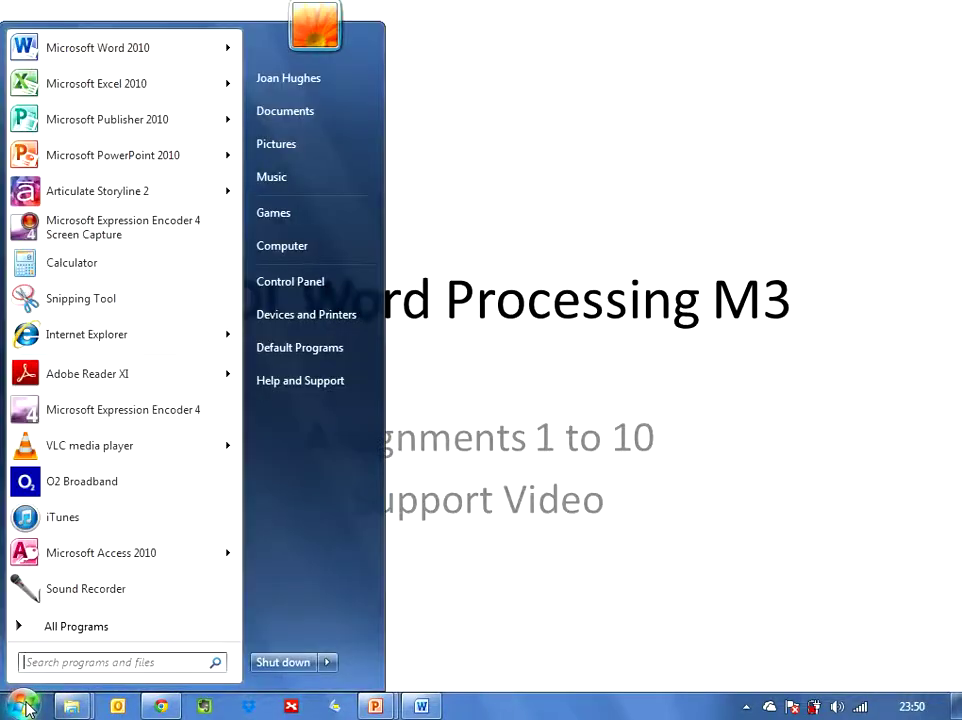
left_click(102, 627)
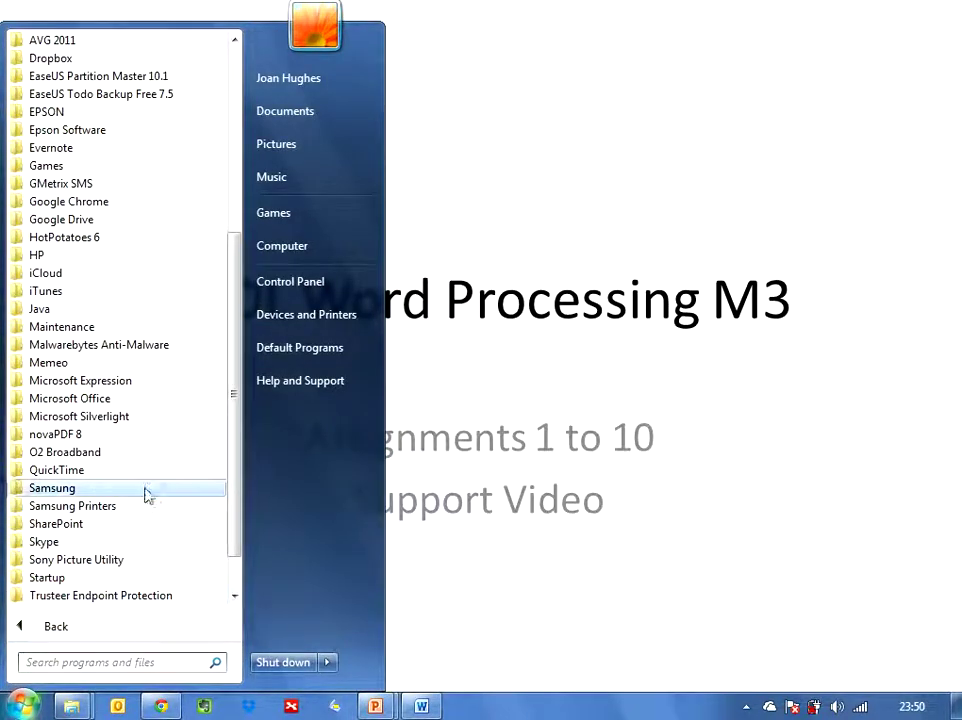
left_click(137, 403)
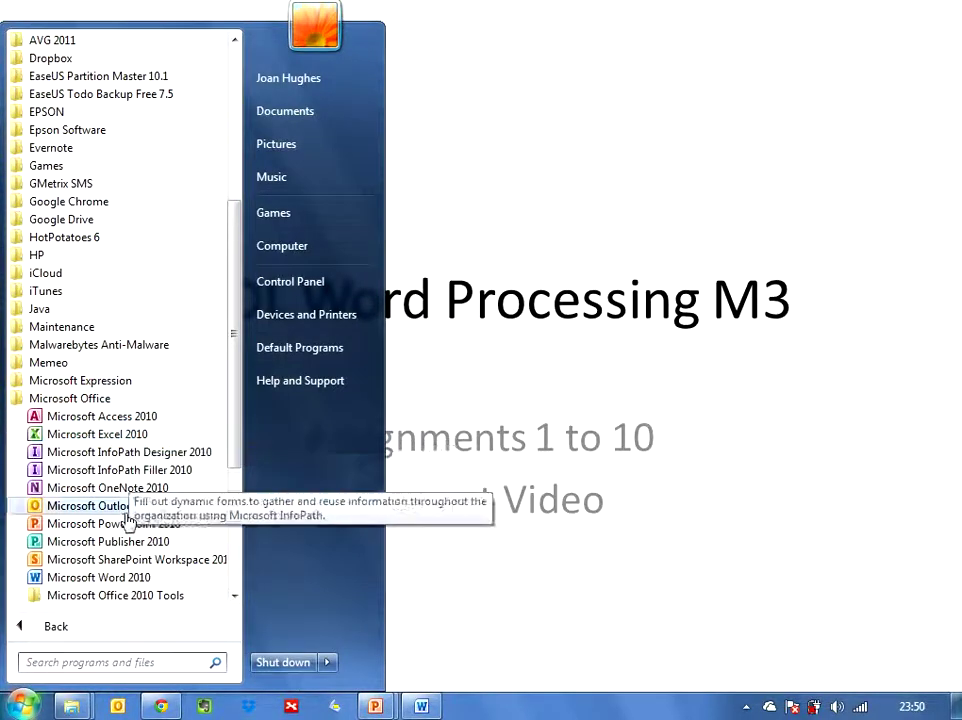
left_click(98, 578)
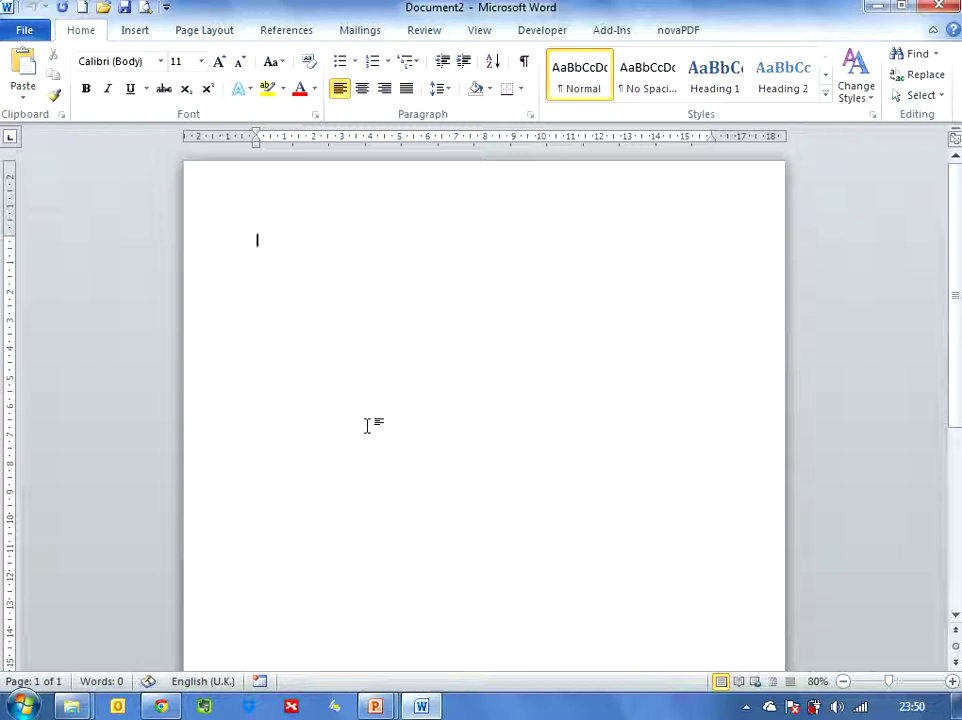
- Browse to Desktop > M3 and open The Ocean.doc
left_click(22, 34)
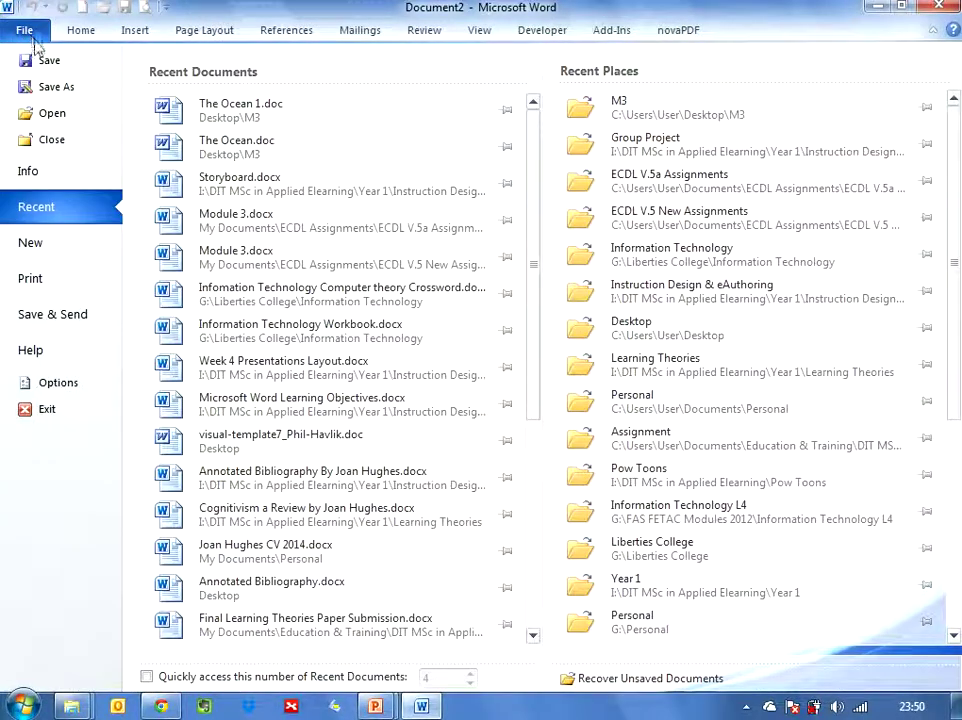
left_click(53, 116)
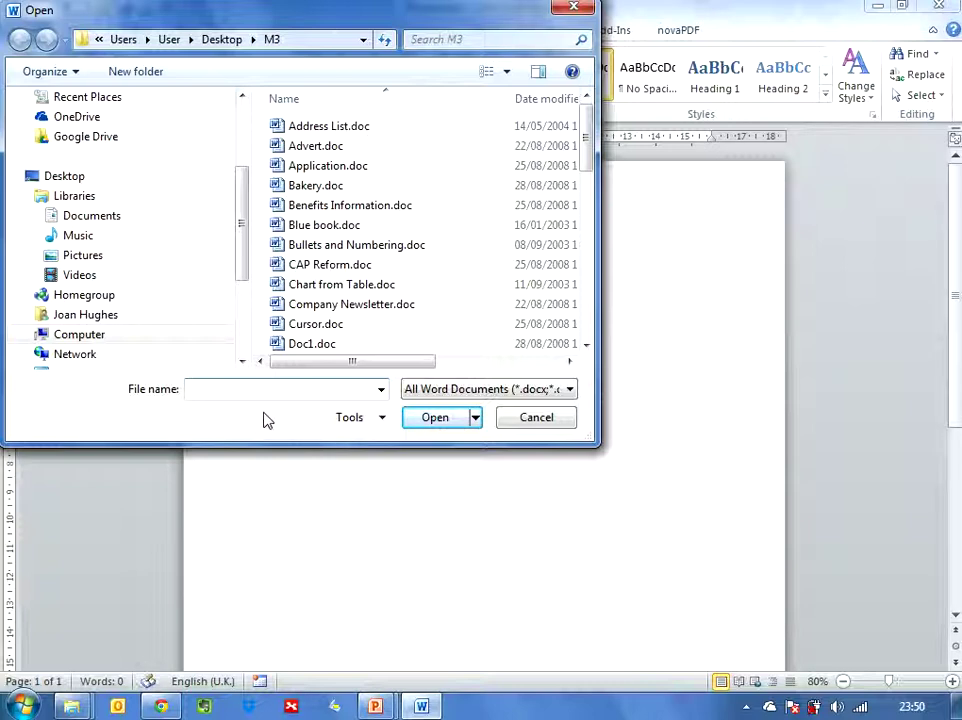
left_click(62, 177)
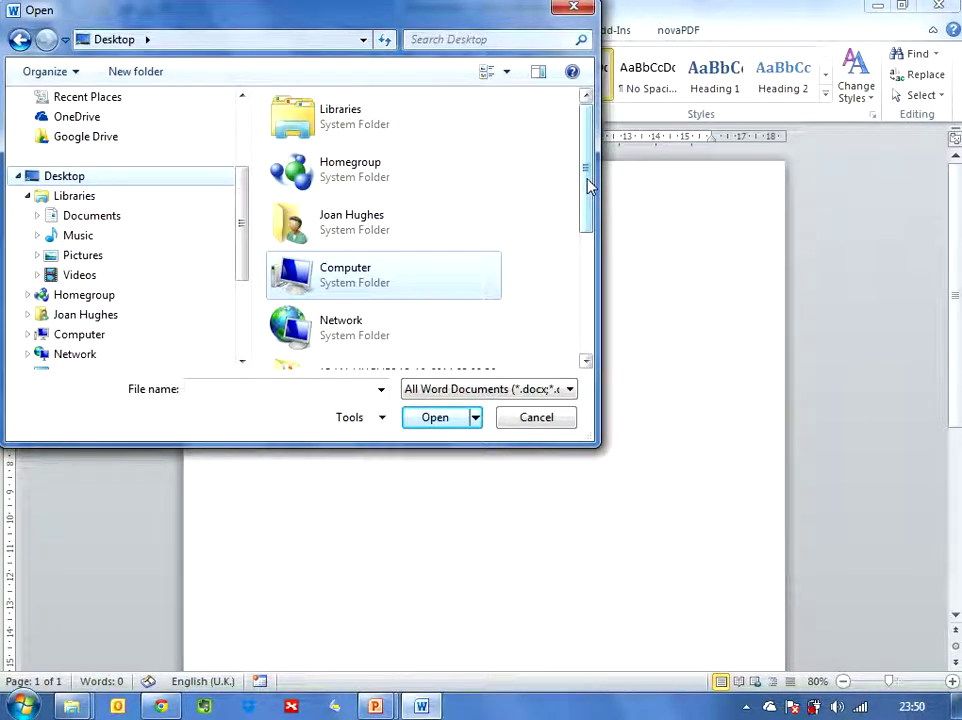
left_click_drag(589, 186, 582, 262)
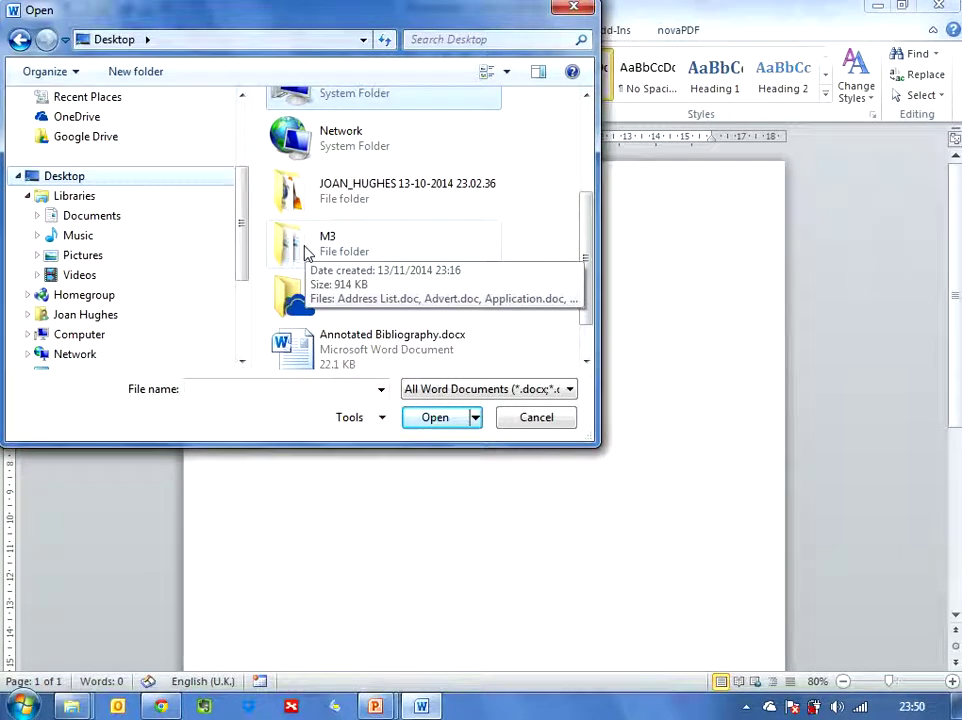
double_click(306, 252)
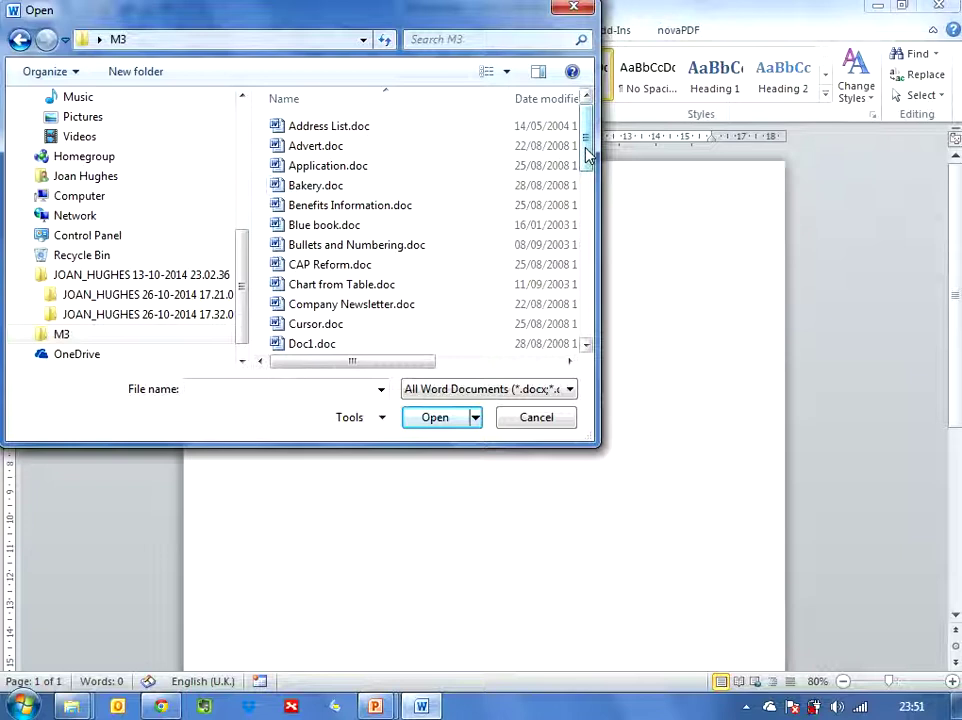
left_click_drag(588, 155, 586, 317)
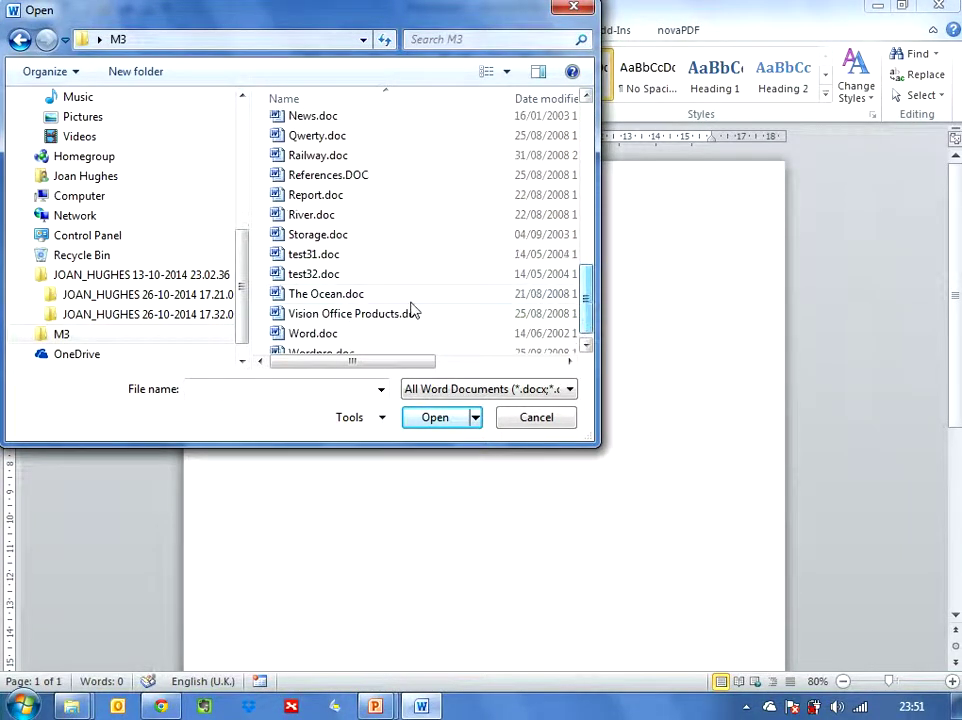
left_click(320, 298)
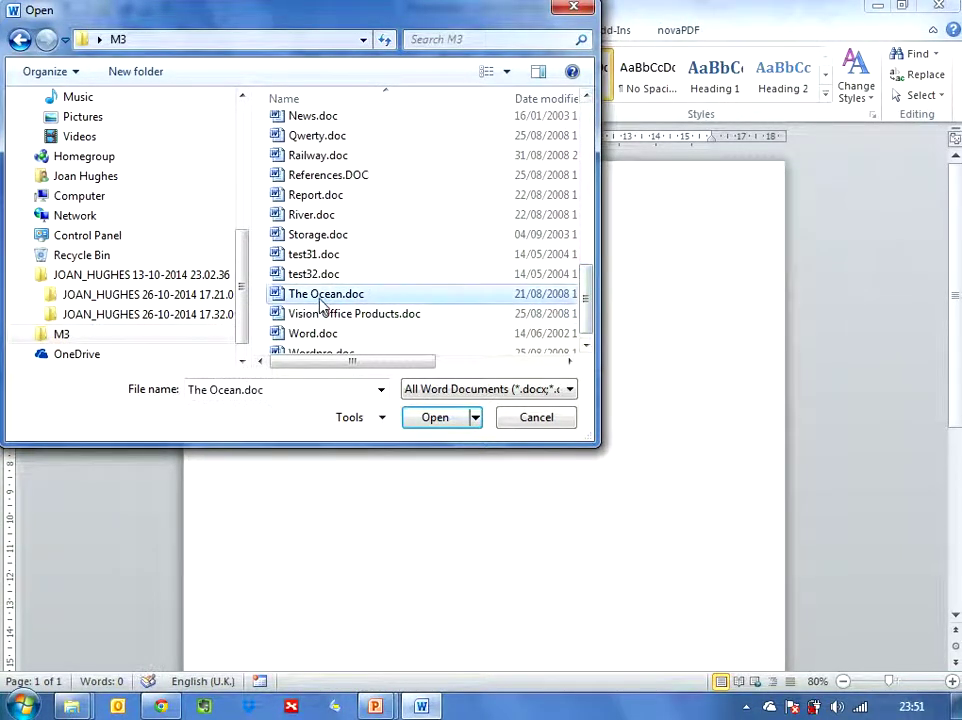
left_click(436, 420)
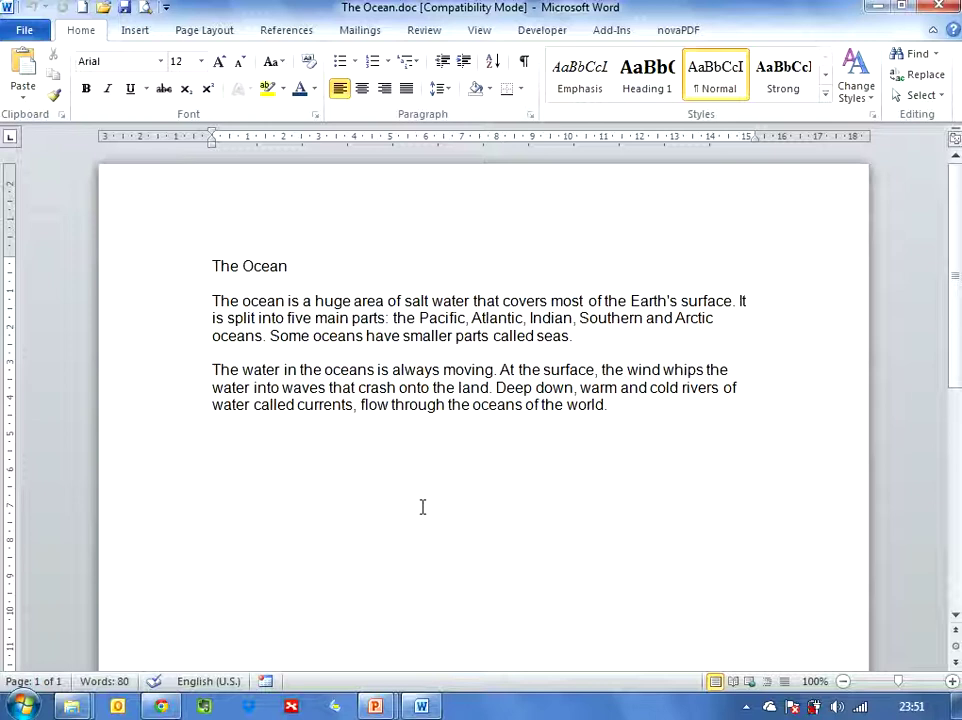
- Save a copy of the document as 'The Ocean 1.doc' in the M3 folder
left_click(23, 31)
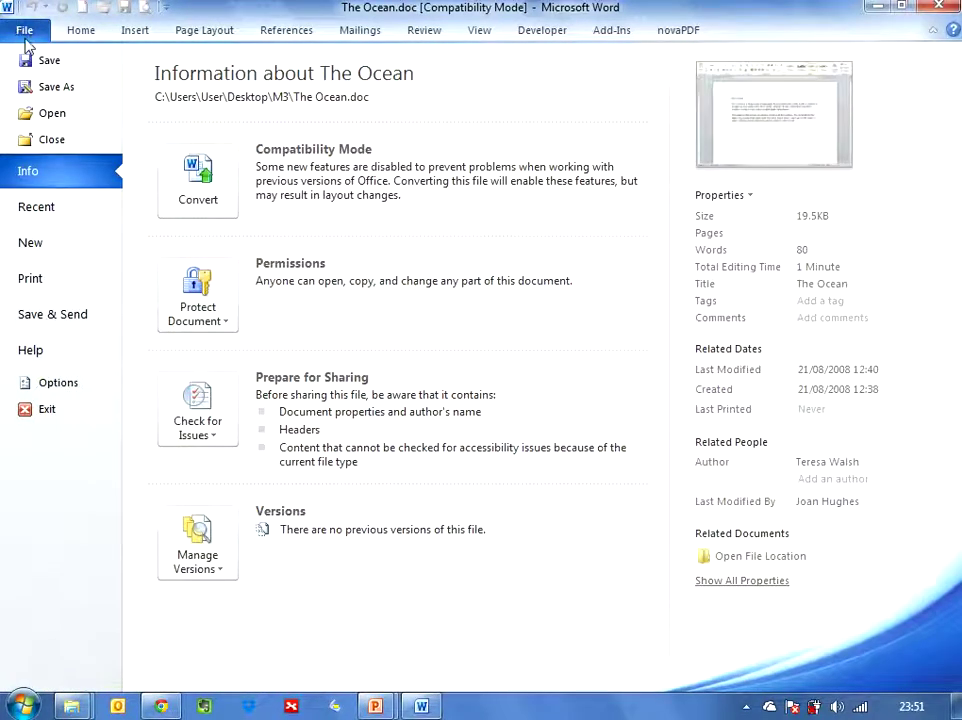
left_click(64, 90)
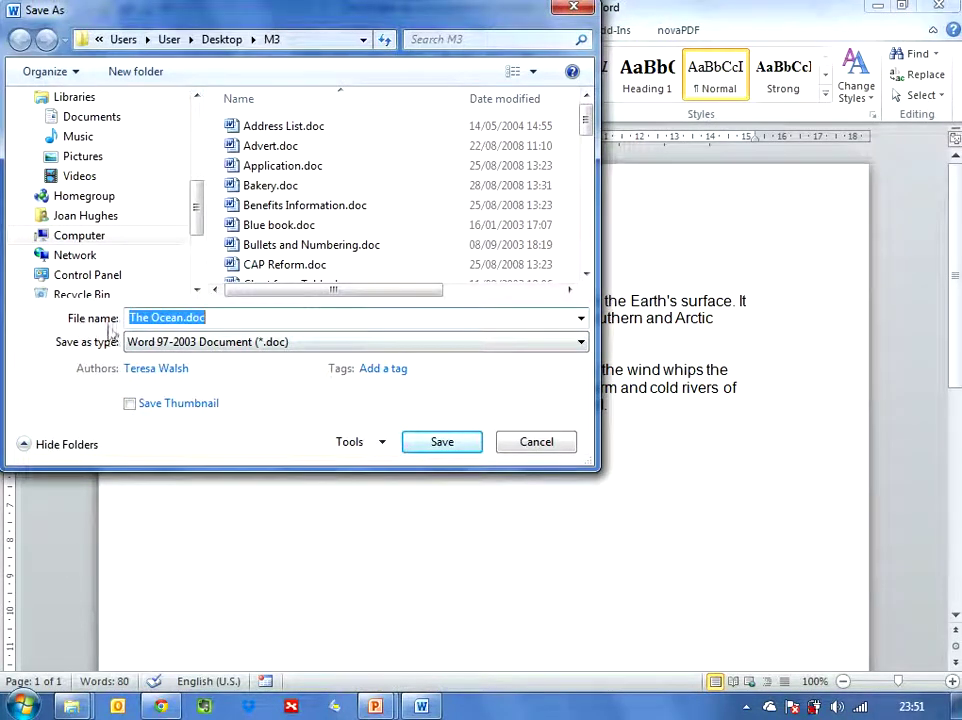
left_click(234, 318)
key("BackSpace")
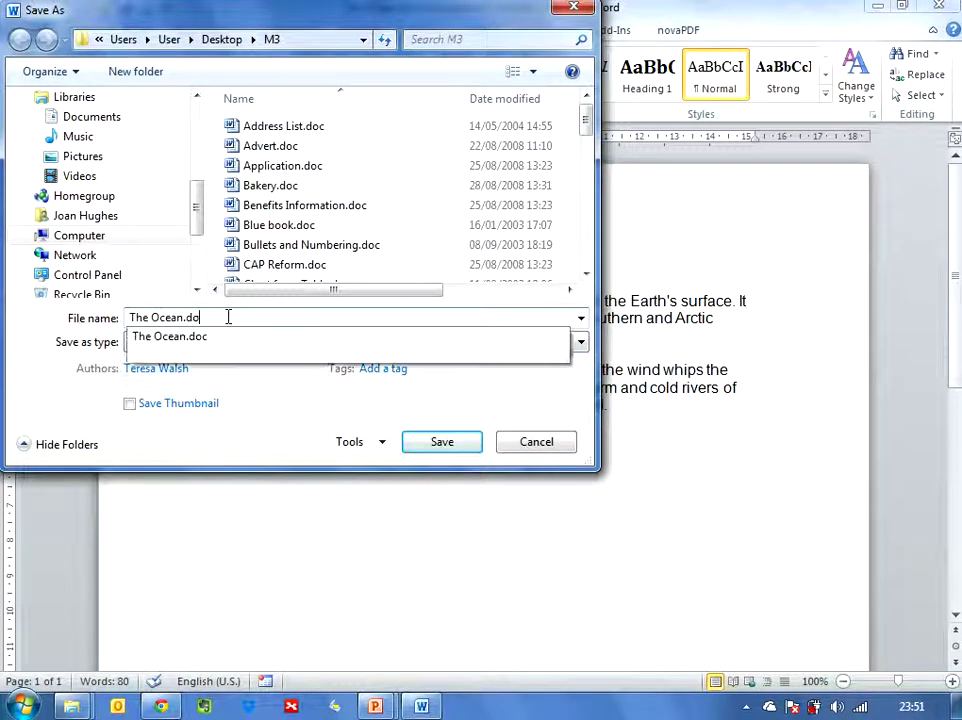
key("BackSpace")
key("BackSpace")
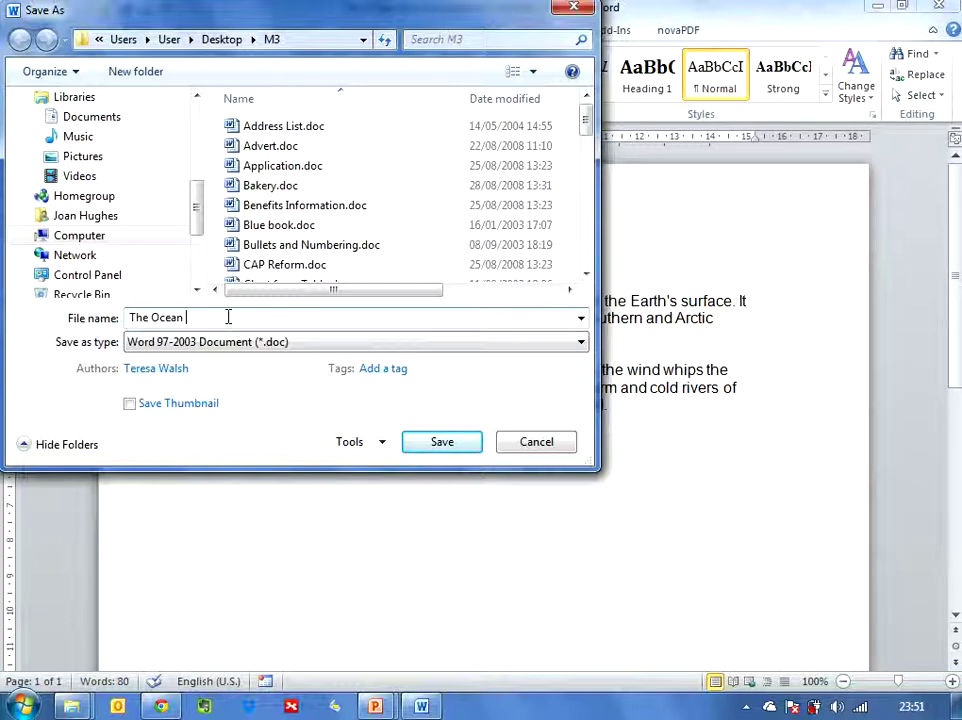
left_click(448, 446)
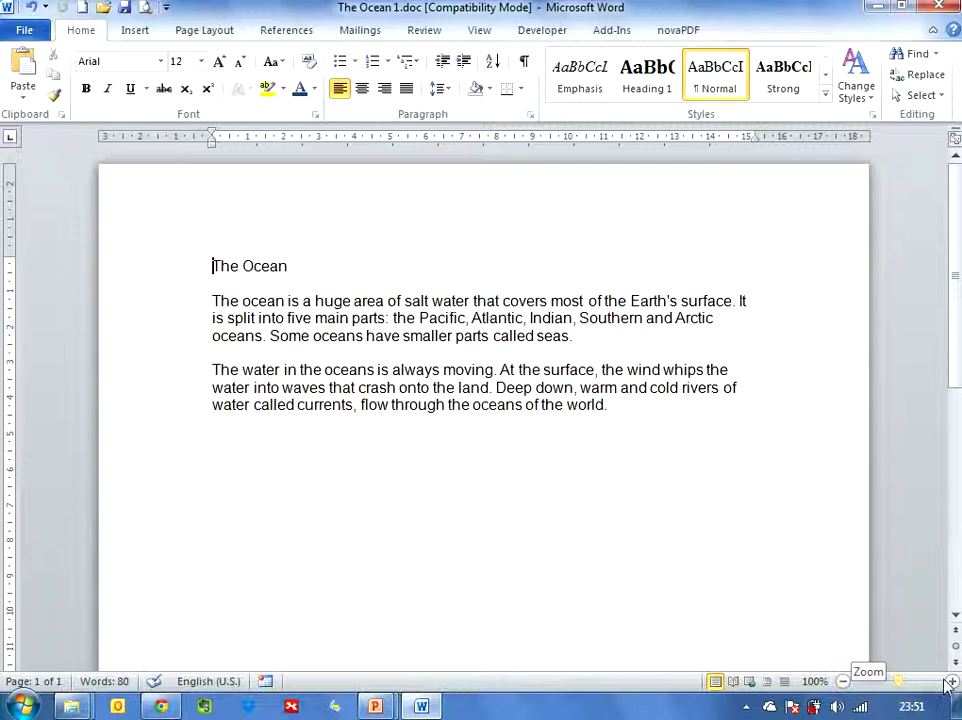
- Zoom the page out from 100% to 80% with the status bar controls
left_click(843, 681)
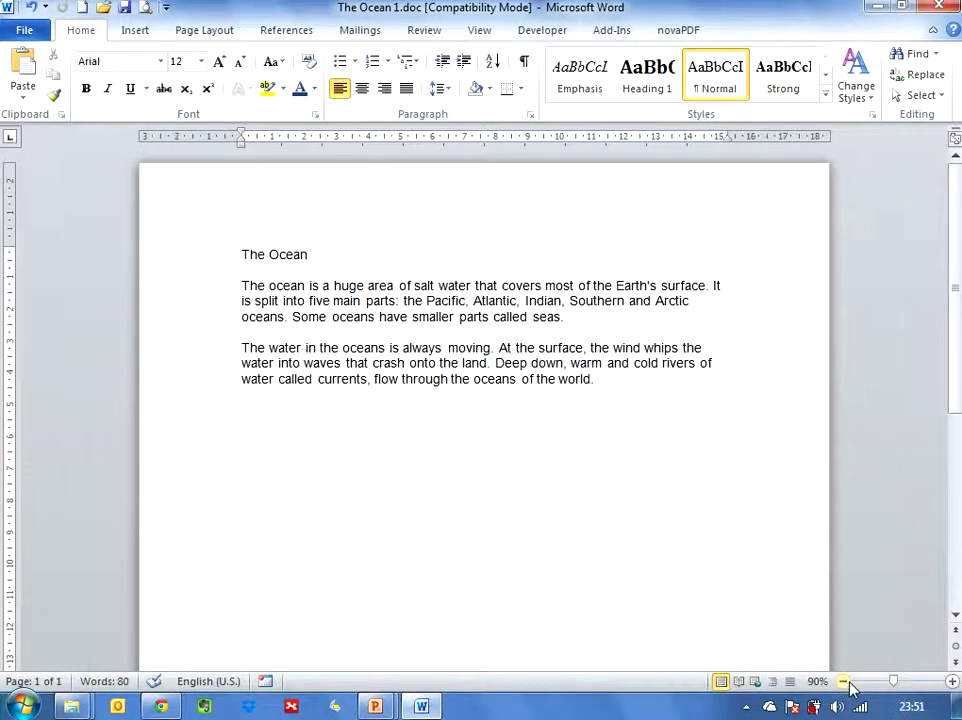
left_click(952, 681)
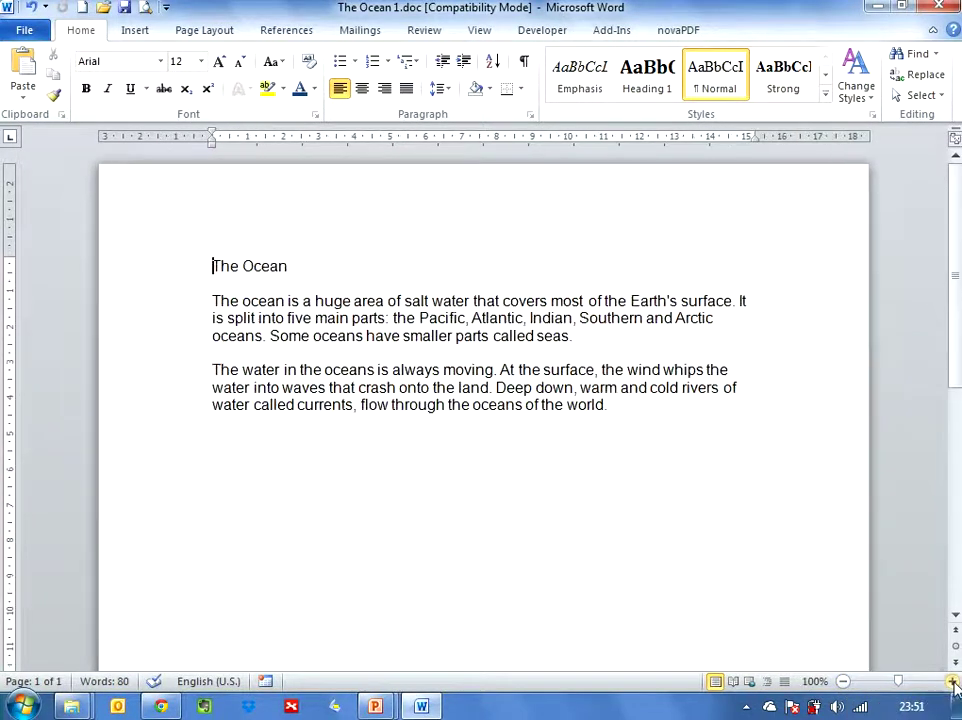
left_click(843, 681)
left_click(843, 681)
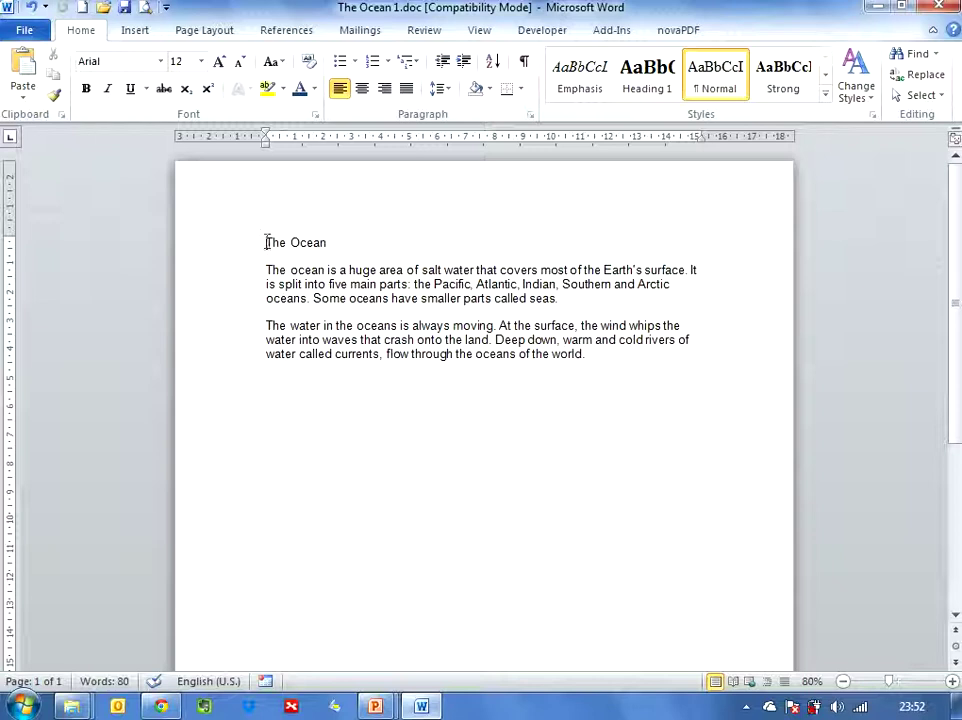
- Change the font of all text, heading through 'world.', from Arial to Times New Roman
left_click_drag(266, 242, 612, 358)
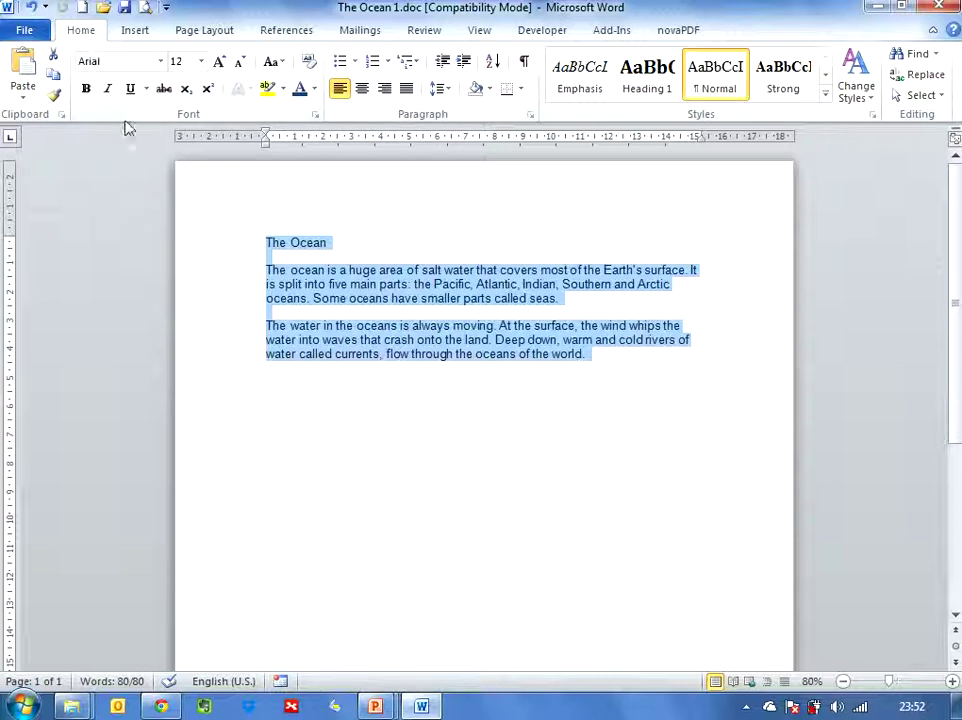
left_click(161, 62)
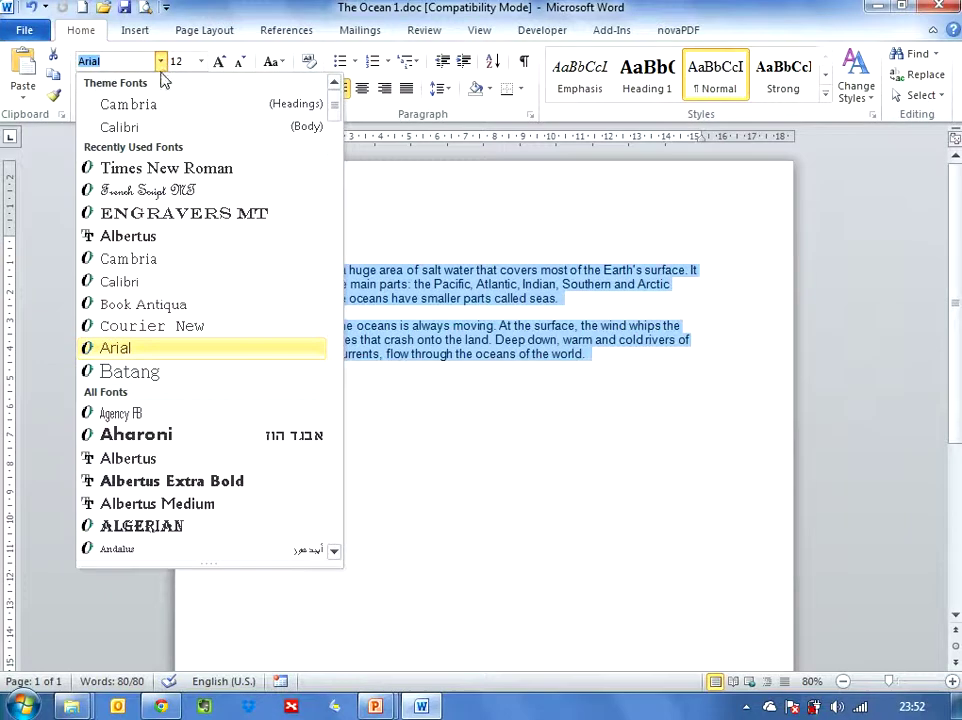
left_click(178, 170)
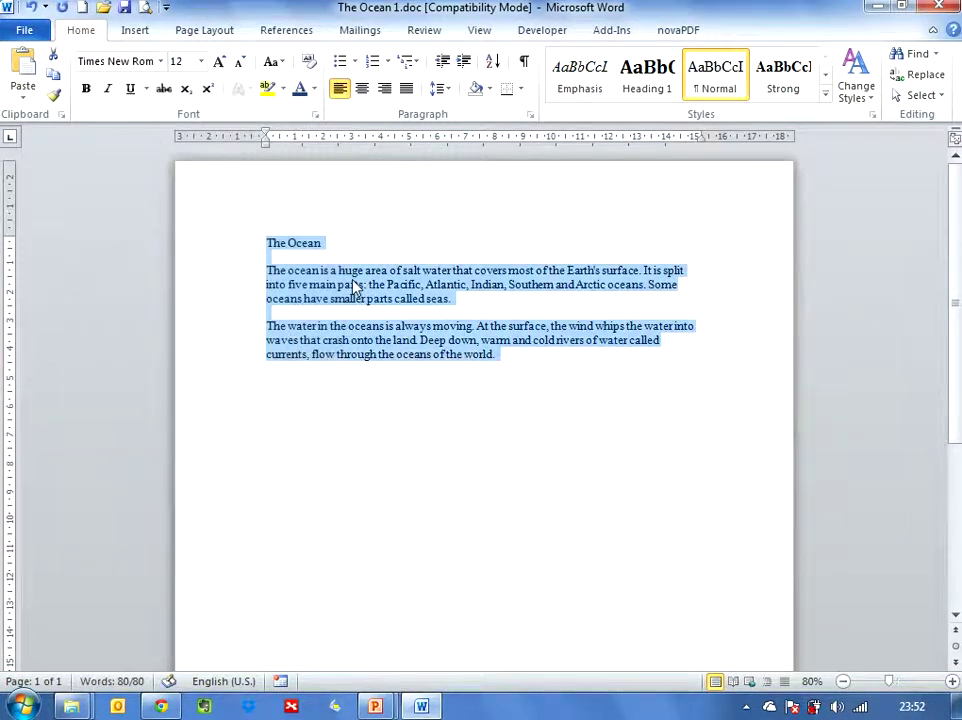
left_click(510, 352)
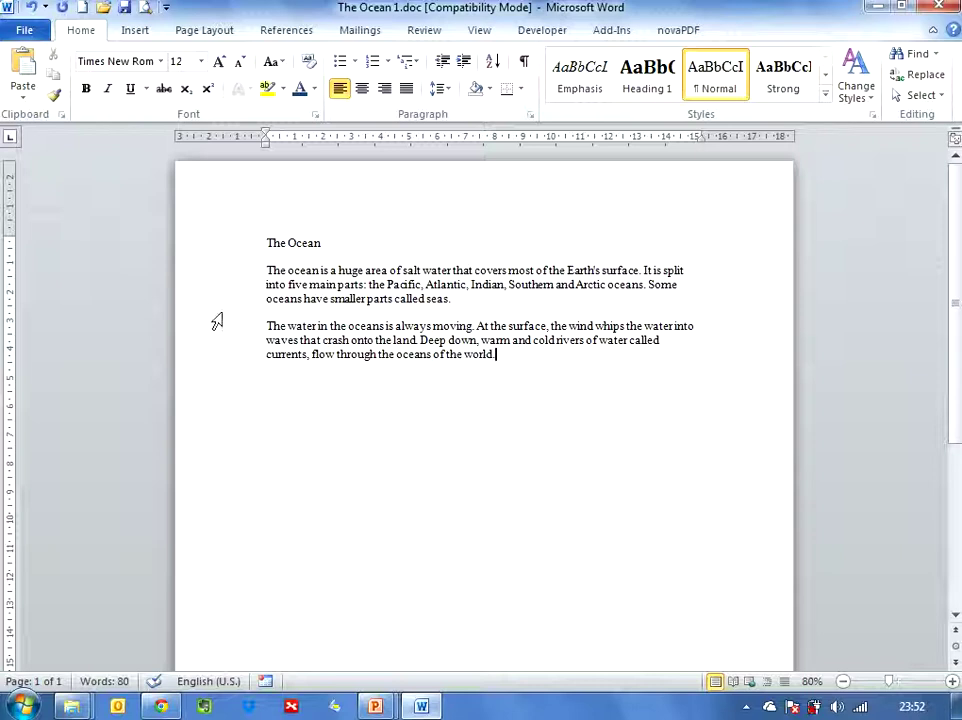
- Apply Justify alignment to both body paragraphs
left_click_drag(263, 270, 489, 447)
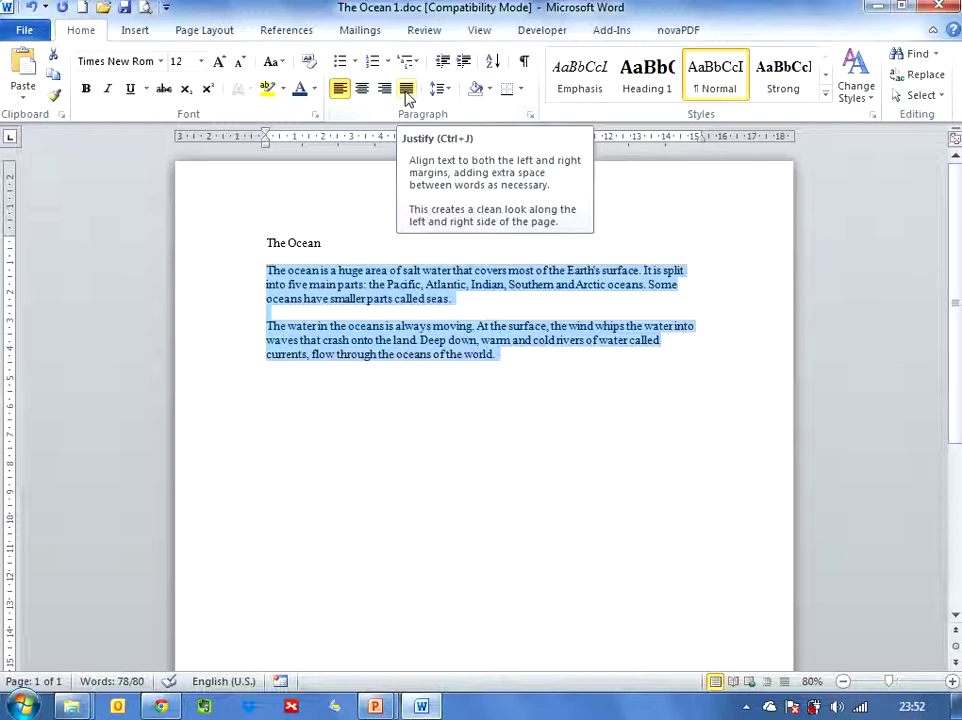
left_click(406, 89)
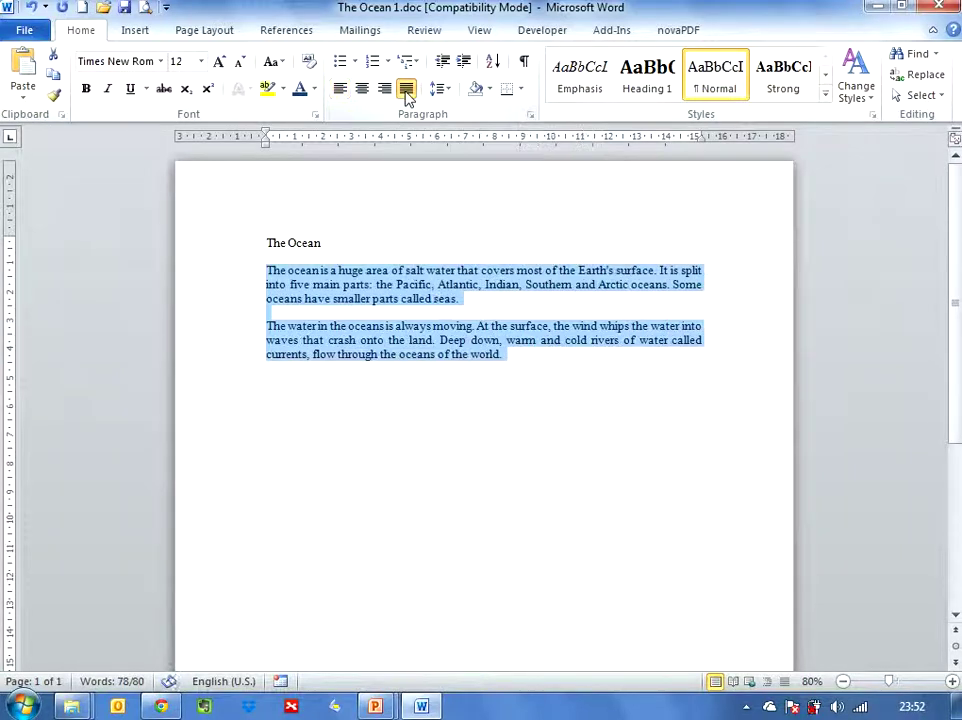
left_click(603, 451)
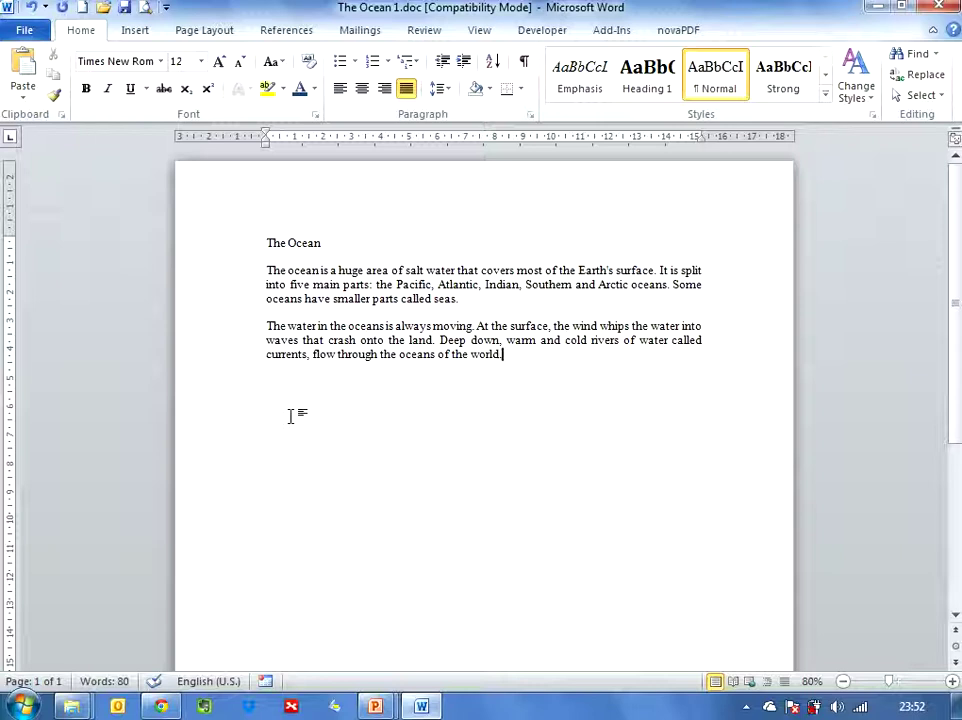
- Make the title 'The Ocean' centred, 18 pt and Dark Blue, Text 2
left_click_drag(266, 243, 325, 243)
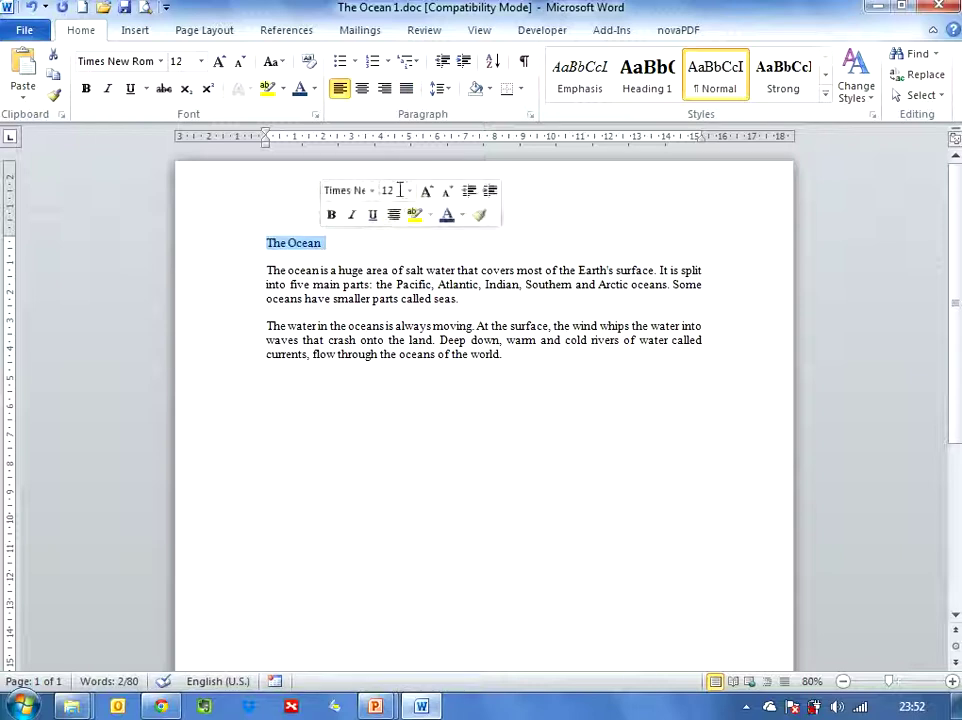
left_click(362, 92)
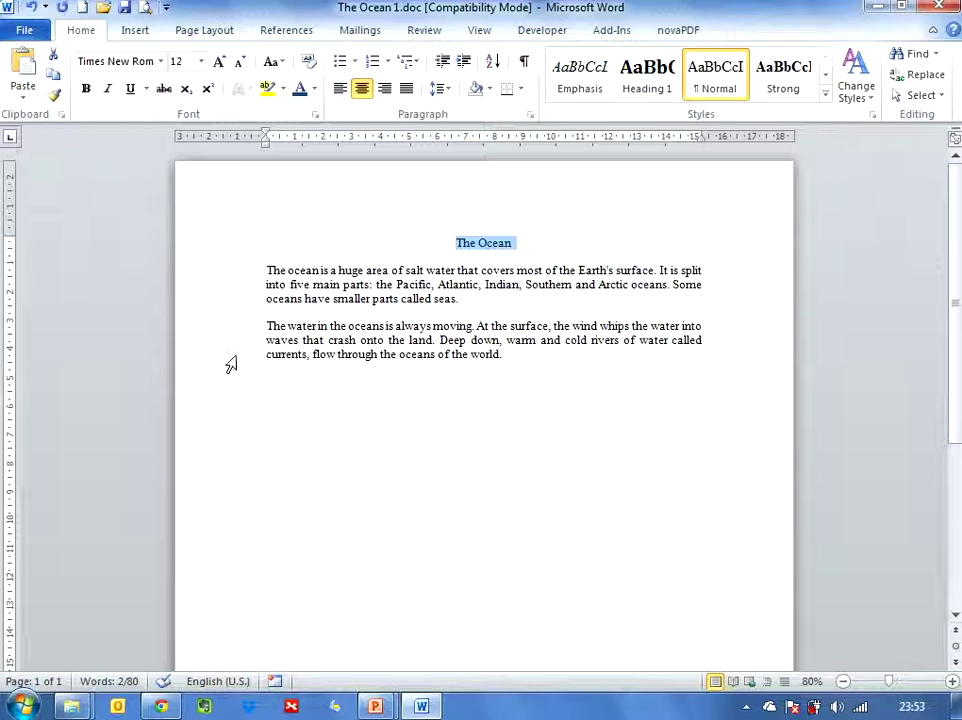
left_click(202, 62)
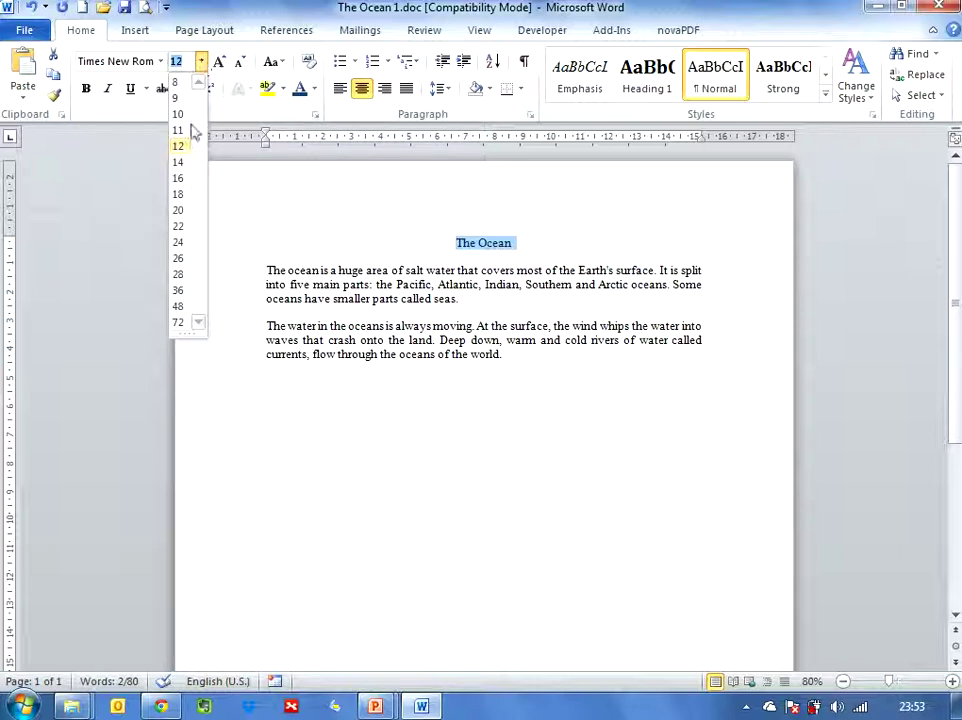
left_click(179, 196)
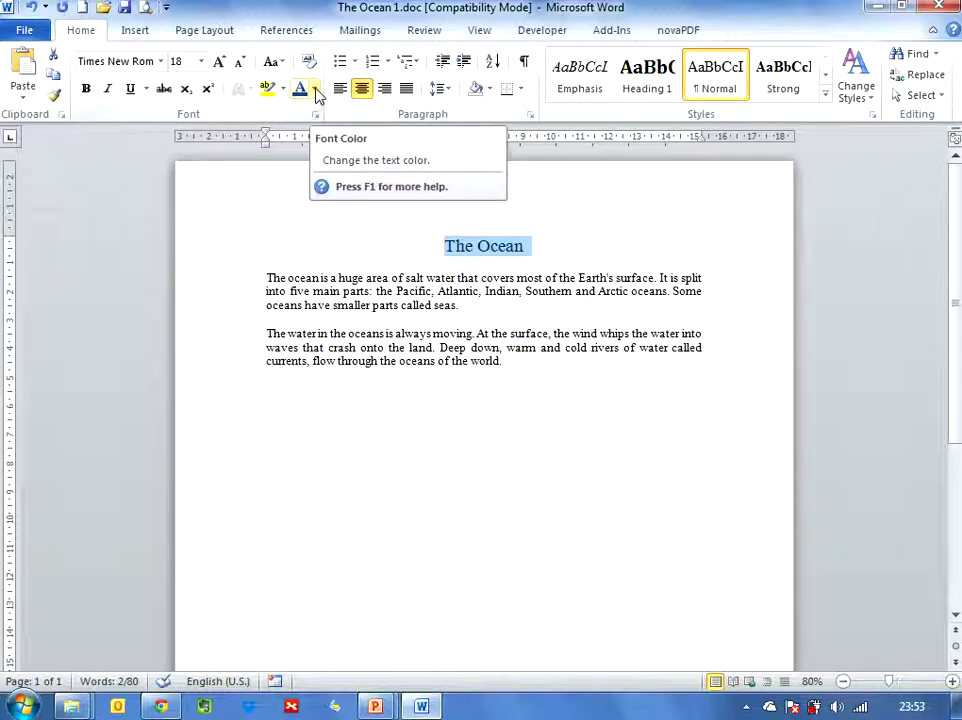
left_click(316, 90)
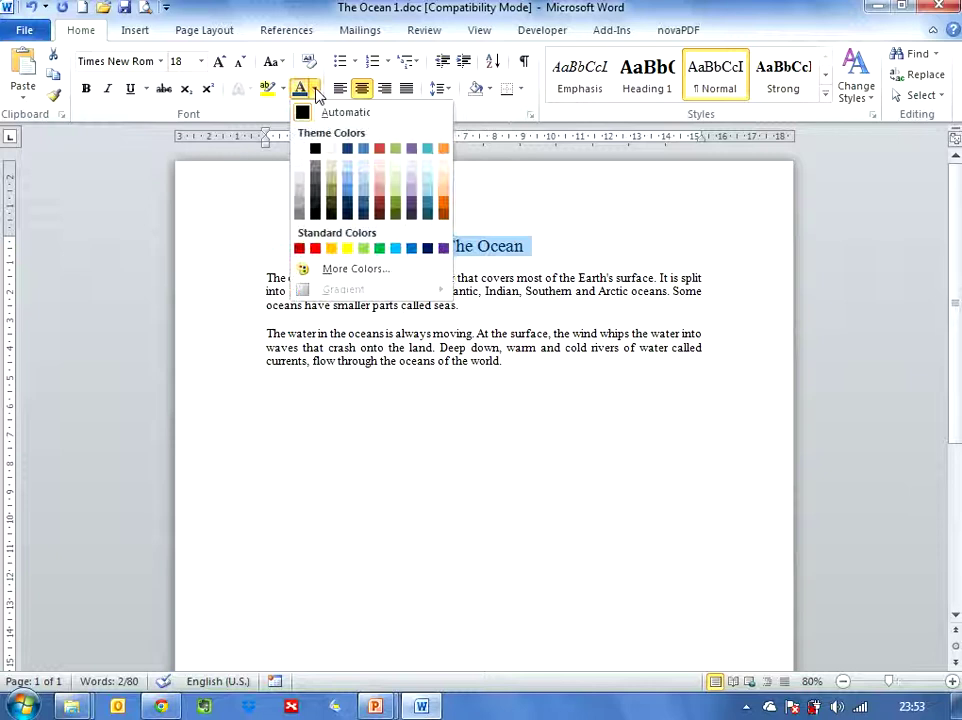
left_click(348, 149)
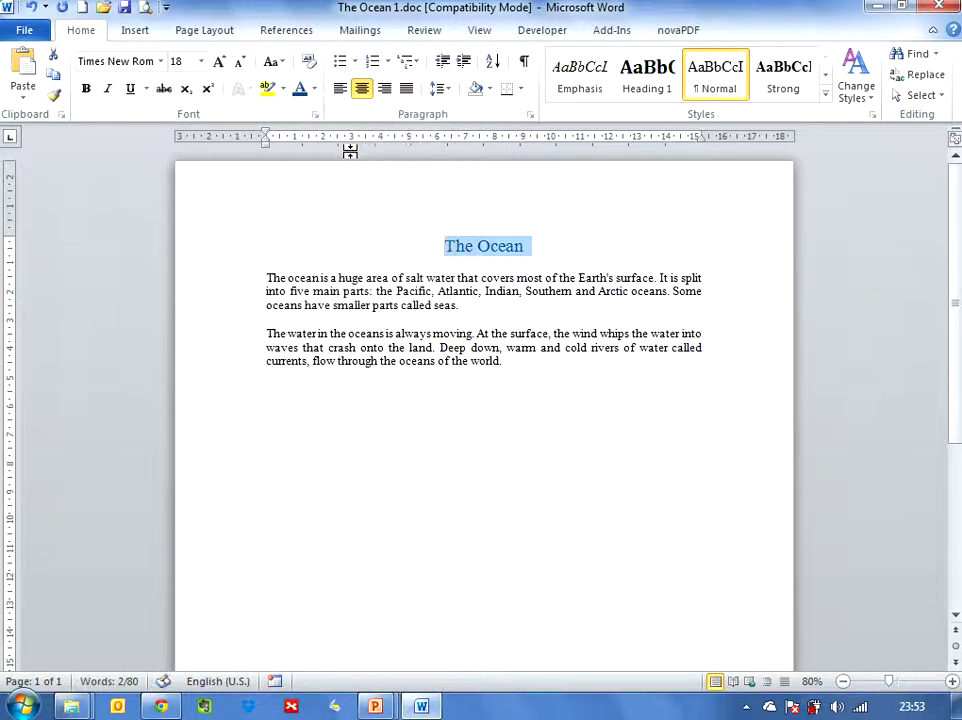
left_click(584, 253)
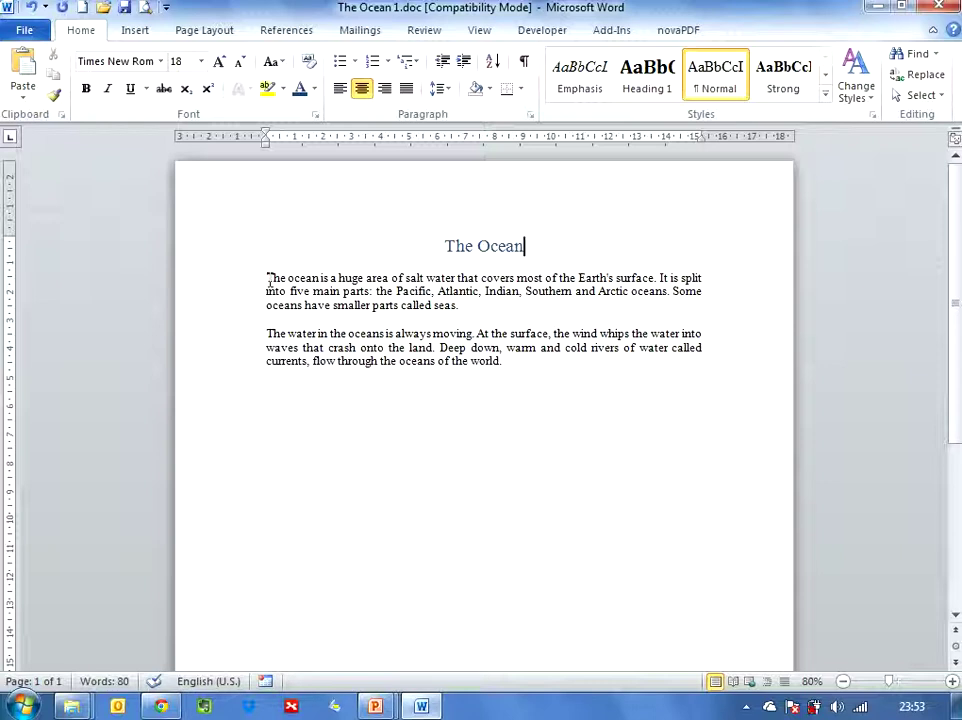
- Select the entire first sentence of the body text
left_click_drag(266, 278, 659, 278)
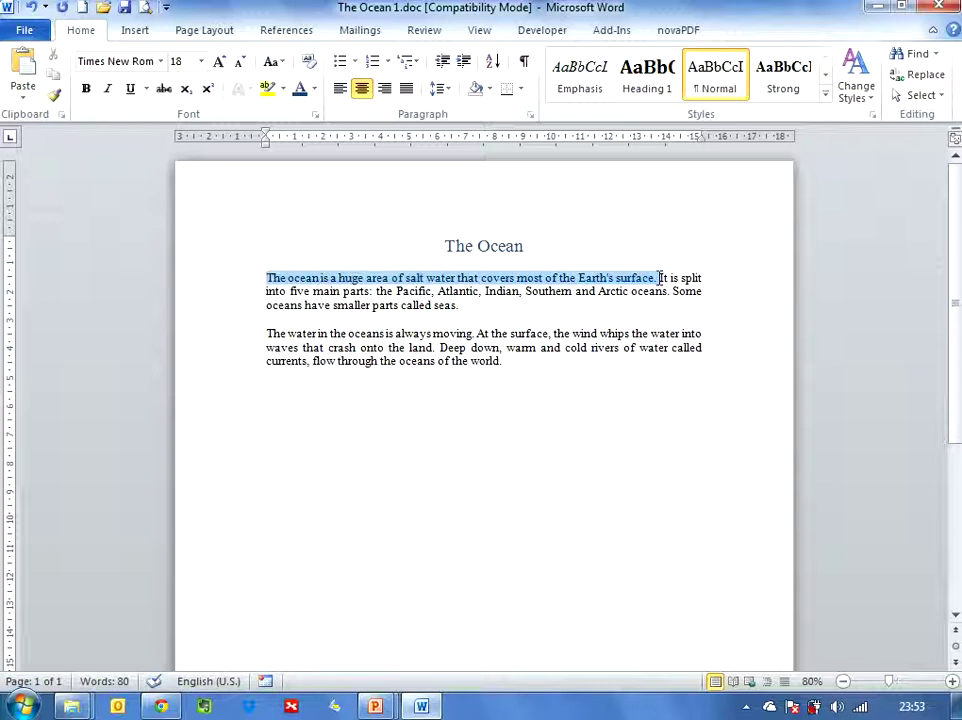
left_click(618, 402)
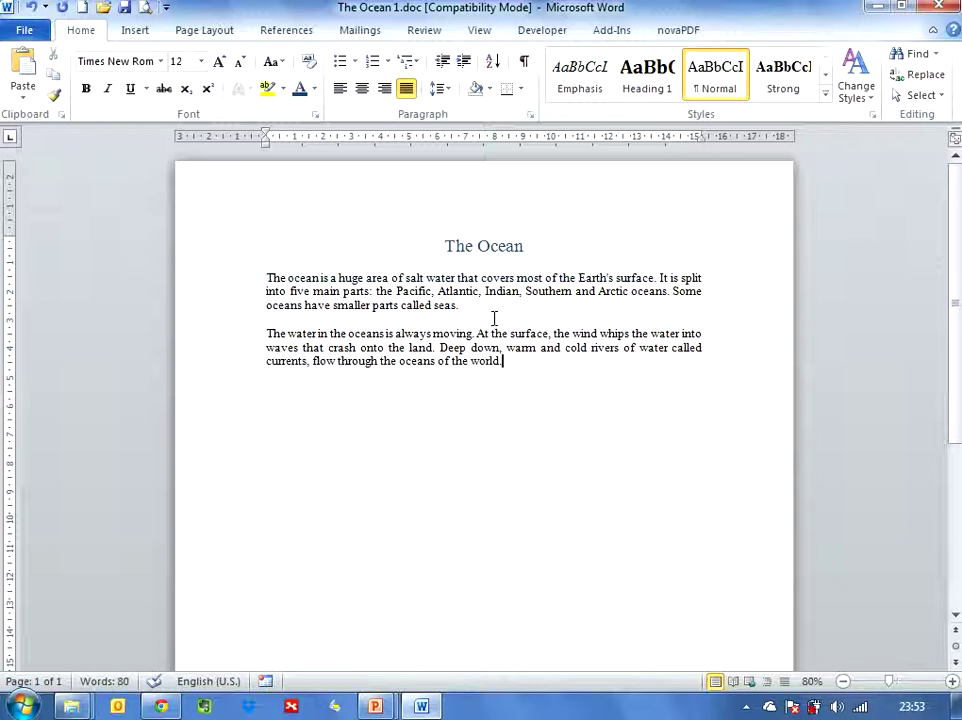
left_click(466, 277, "ctrl")
key("ctrl+c")
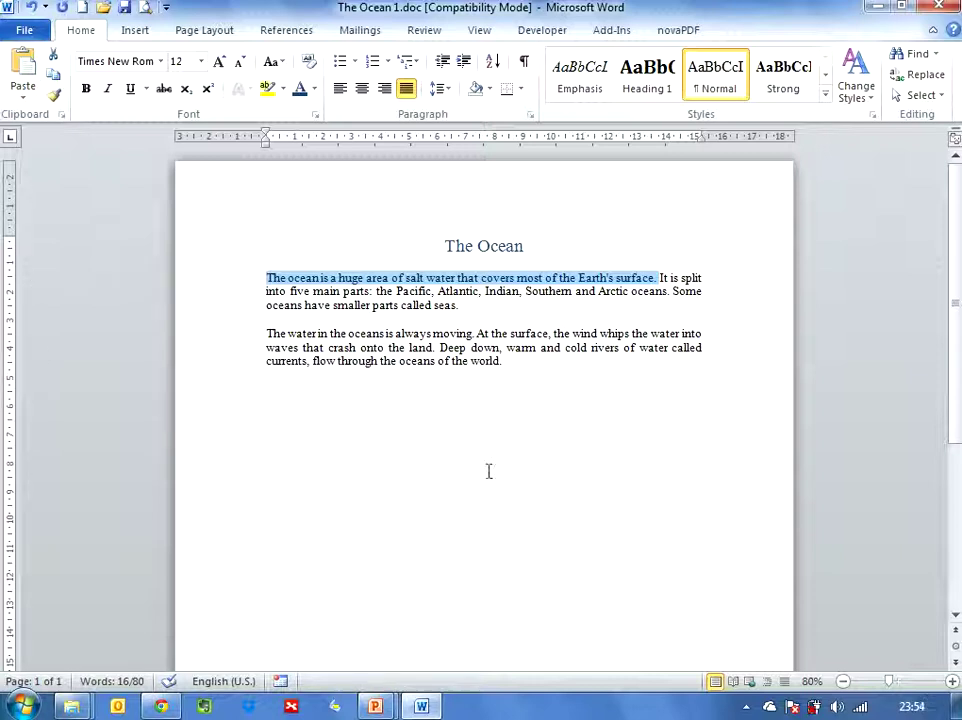
- Paste the copied sentence as a new paragraph after 'world.'
left_click(536, 365)
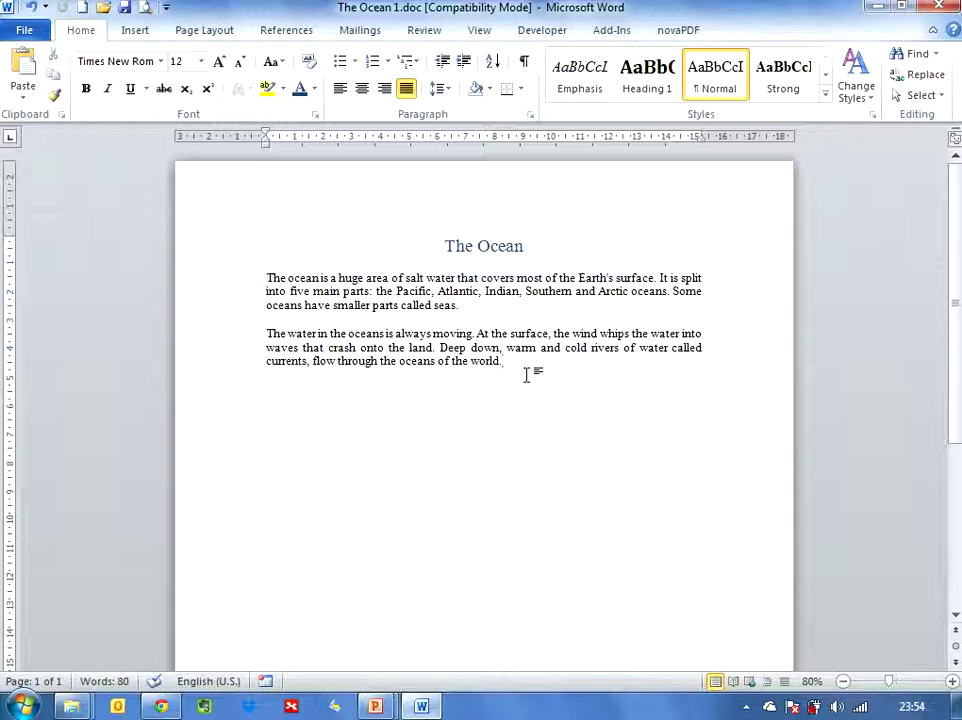
key("Return")
left_click(22, 68)
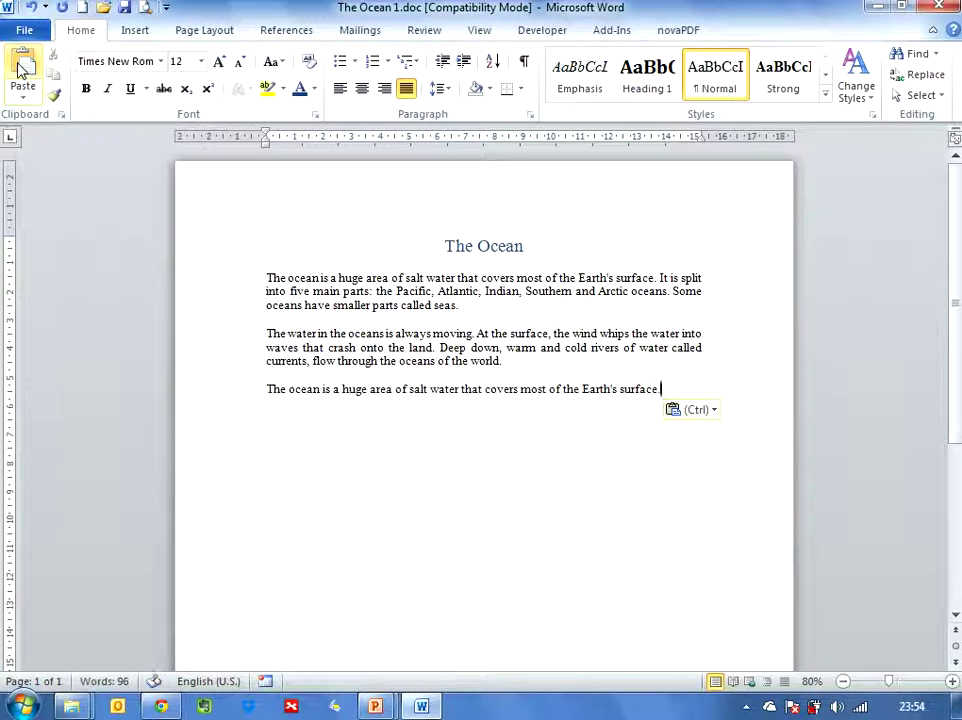
left_click(596, 426)
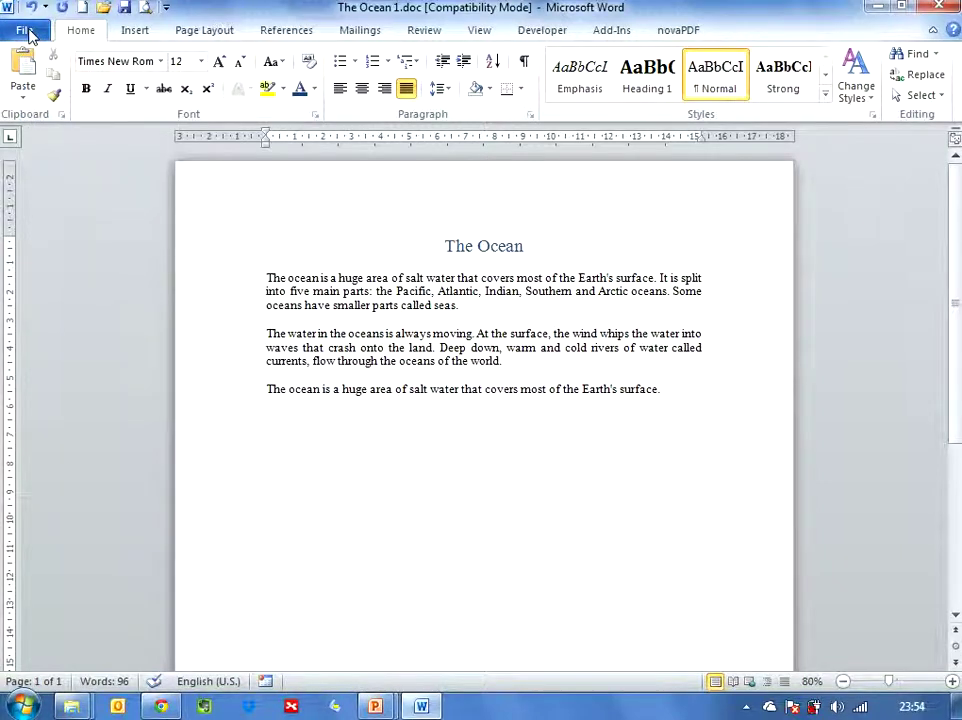
- Save The Ocean 1.doc and then close the document
left_click(27, 33)
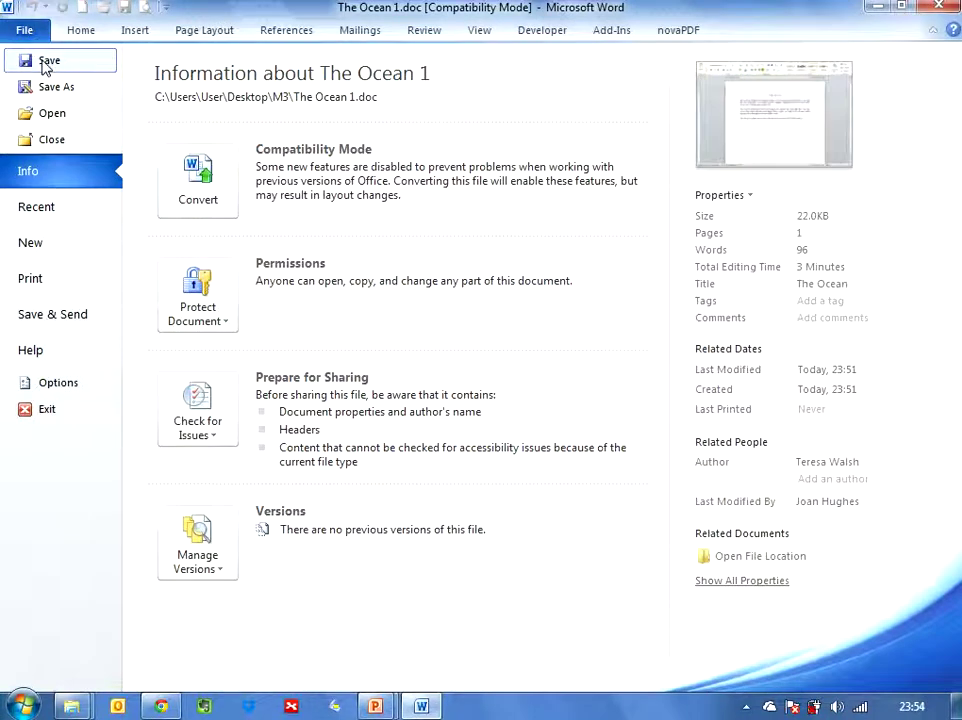
left_click(44, 64)
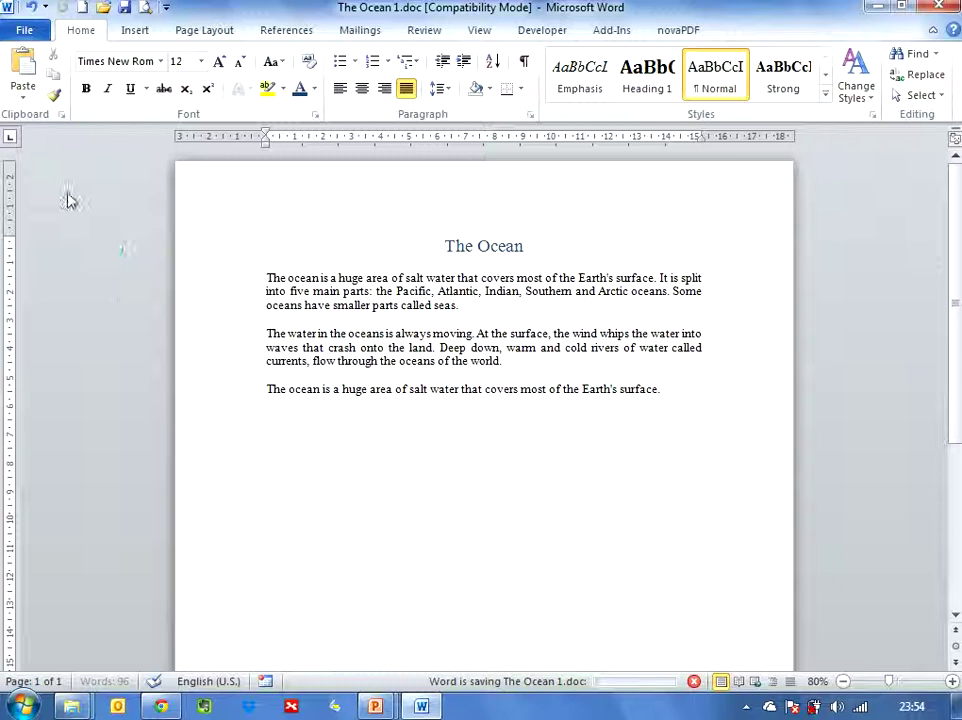
left_click(24, 31)
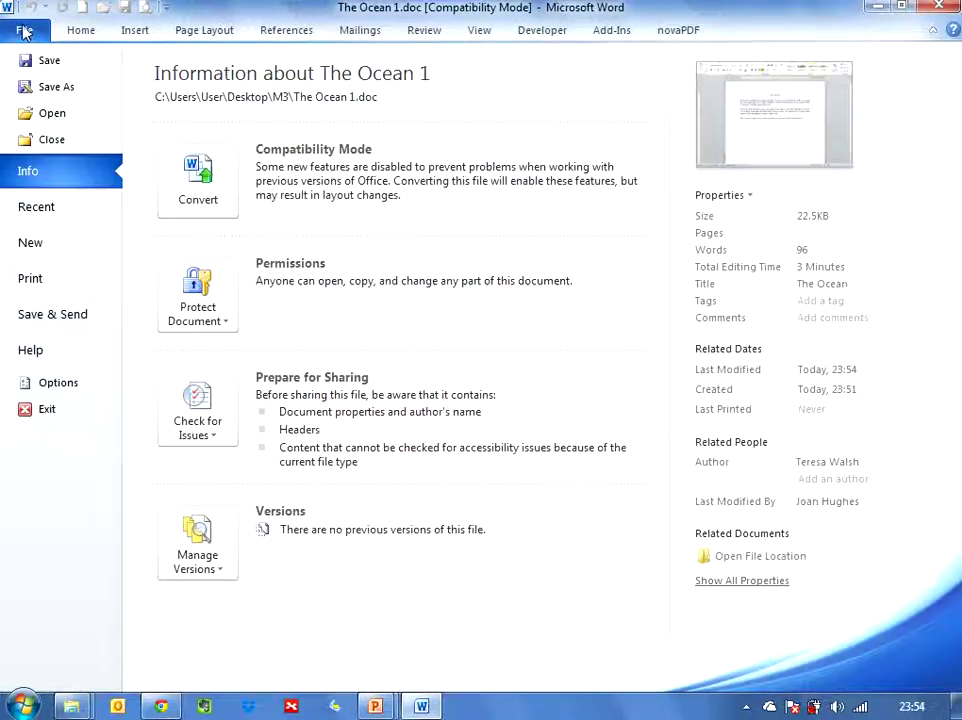
left_click(52, 140)
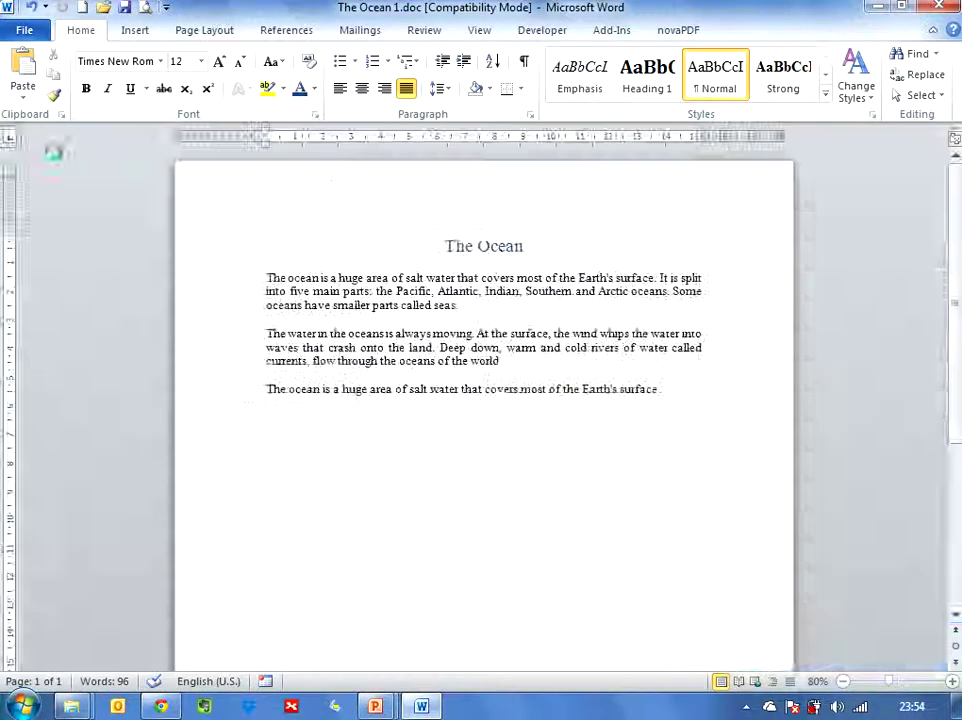